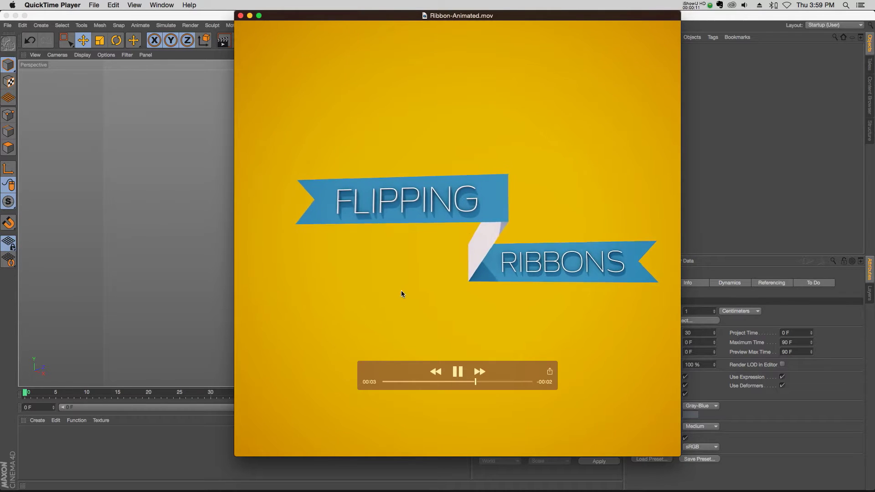
Step: Replay Ribbon-Animated.mov from the start, then drag the QuickTime window aside
left_click_drag(383, 382, 380, 382)
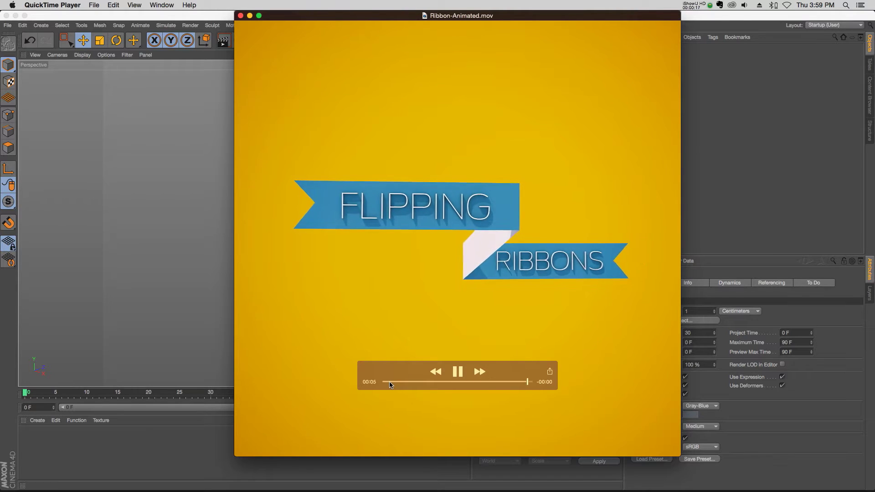
left_click(389, 382)
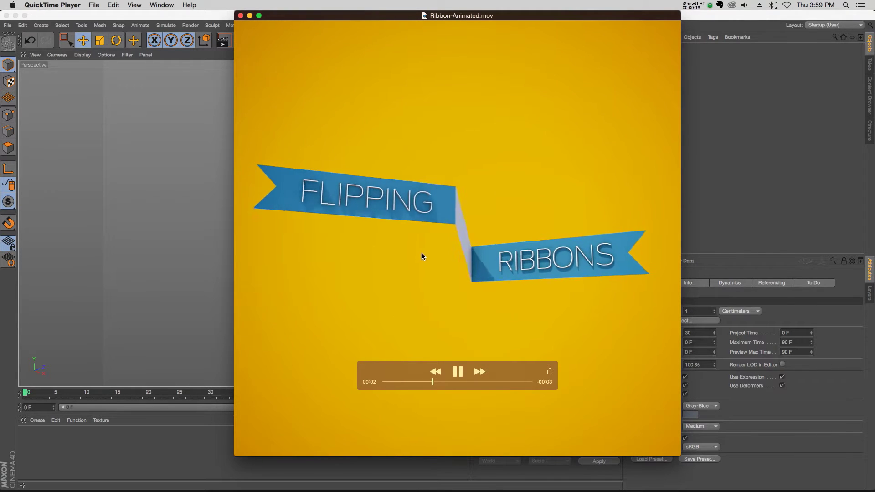
left_click_drag(357, 16, 816, 56)
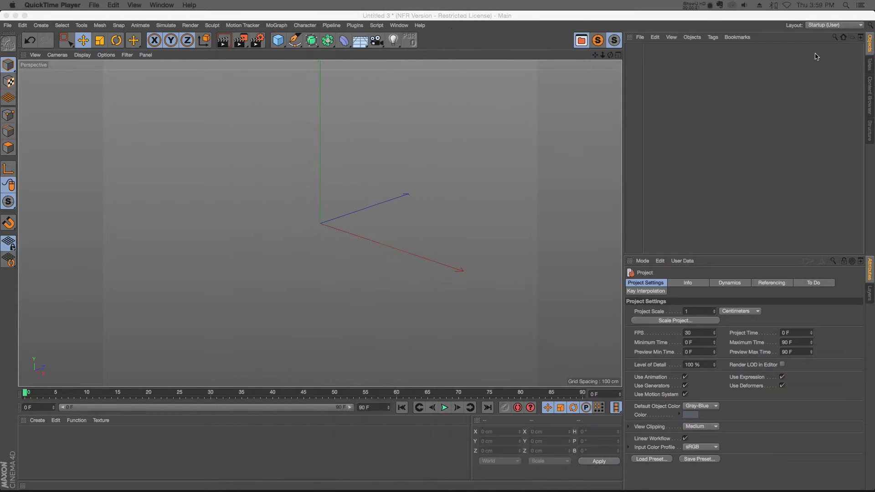
left_click(314, 25)
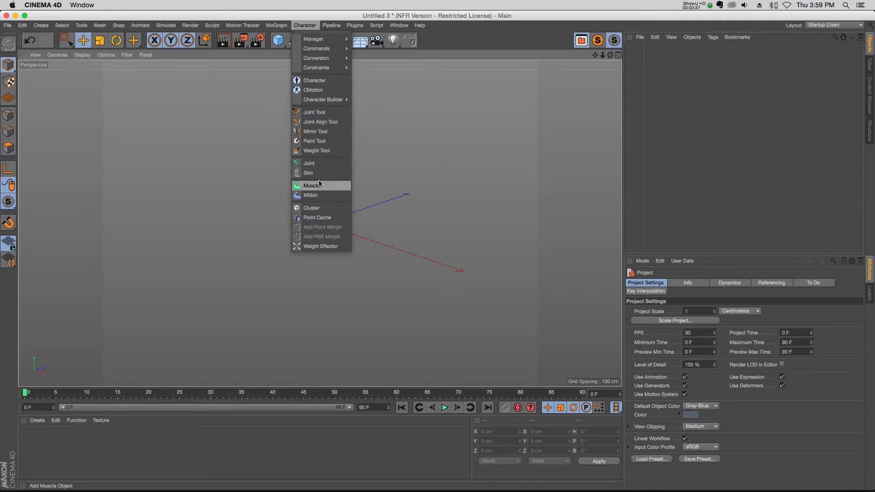
left_click(301, 28)
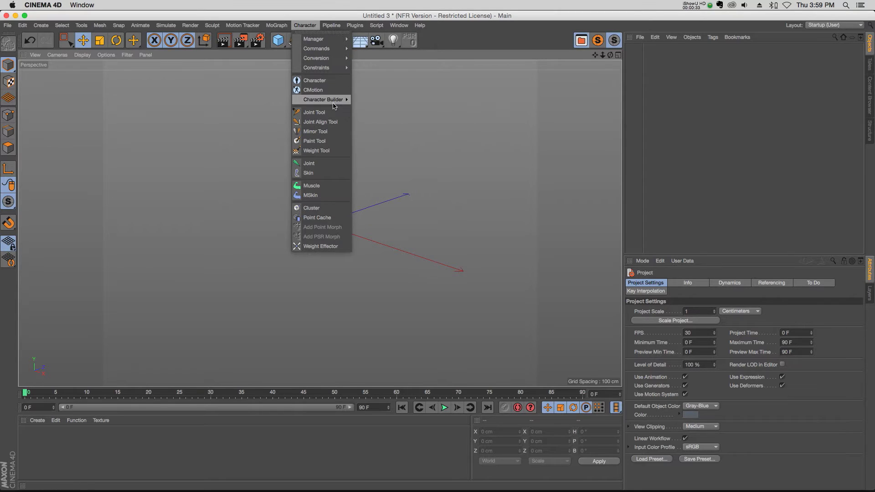
left_click(306, 30)
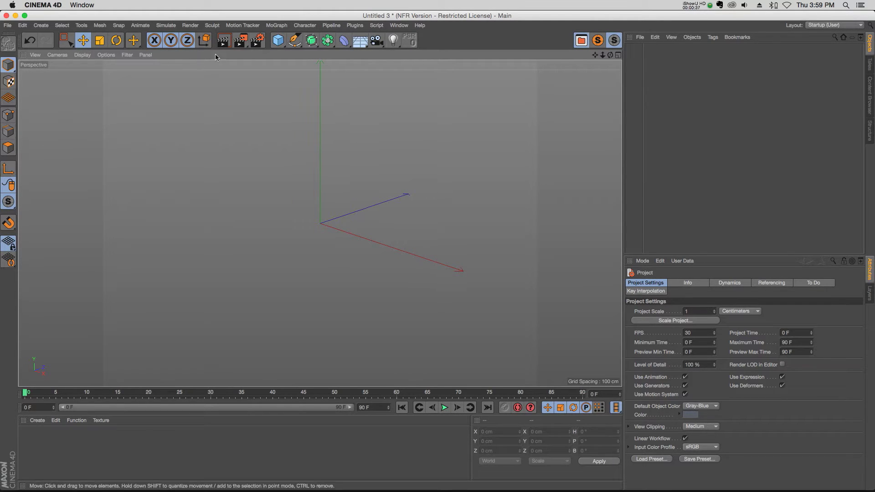
Step: Add a plane, rotate it 90° upright, and switch to Gouraud Shading (Lines)
mouse_move(278, 40)
left_mouse_down()
mouse_move(294, 89)
mouse_move(359, 68)
left_mouse_up()
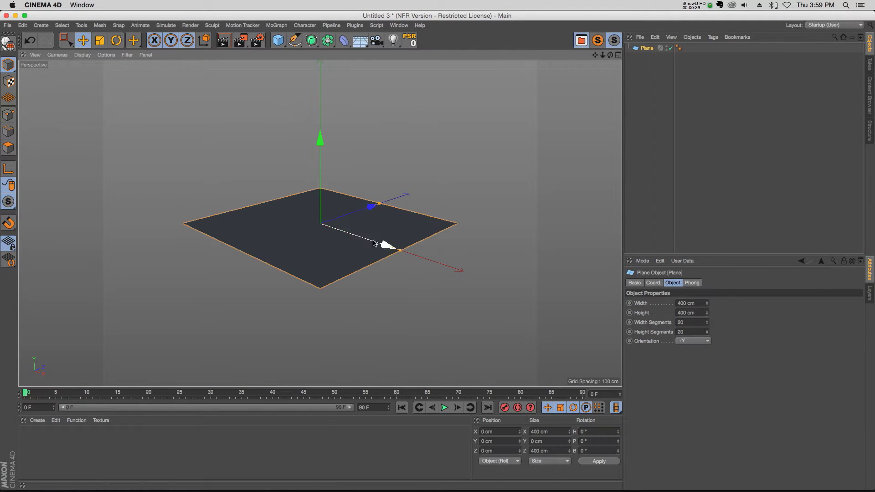
key("r")
mouse_move(317, 200)
left_mouse_down()
mouse_move(312, 239)
mouse_move(309, 225)
left_mouse_up()
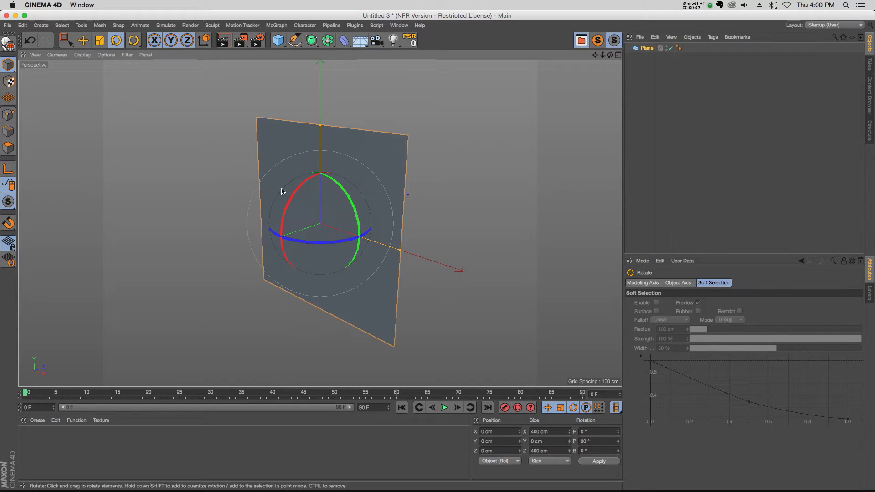
left_click(82, 54)
left_click(110, 78)
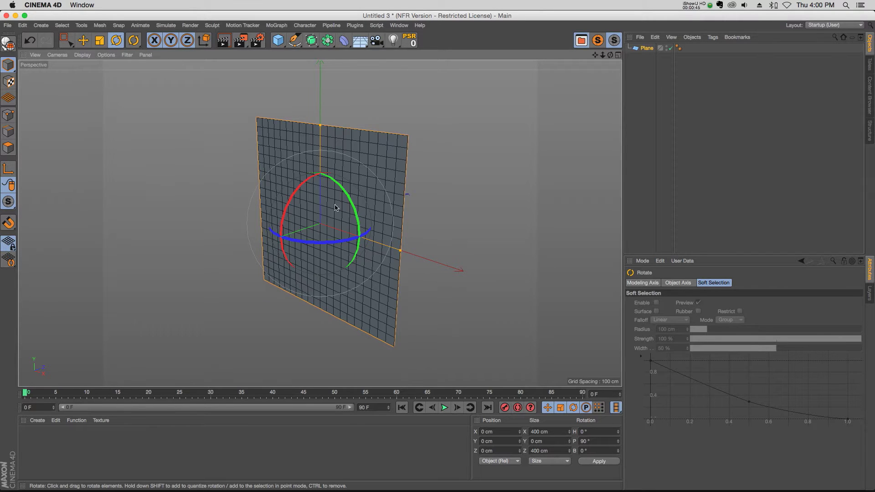
Step: In front view, scale the plane into a strip about 885 by 64 cm
left_click_drag(307, 193, 233, 222, "alt")
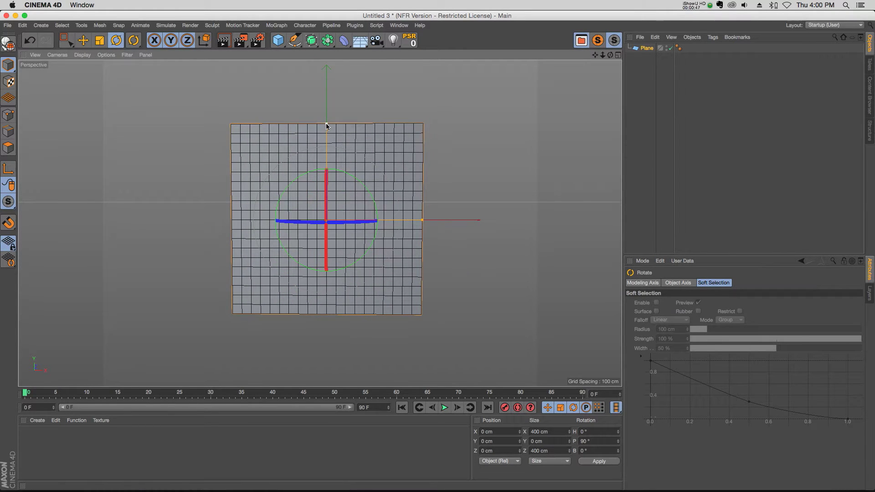
left_click_drag(325, 125, 325, 198)
left_click_drag(423, 220, 541, 220)
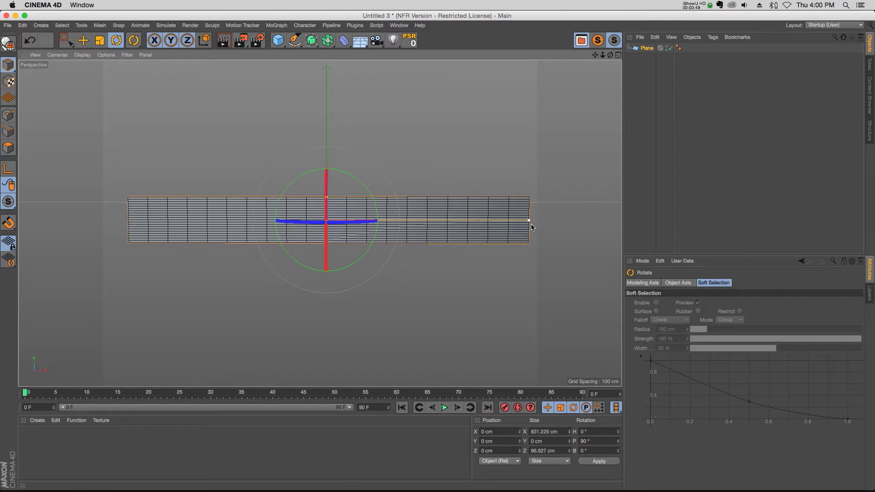
left_click_drag(327, 199, 327, 207)
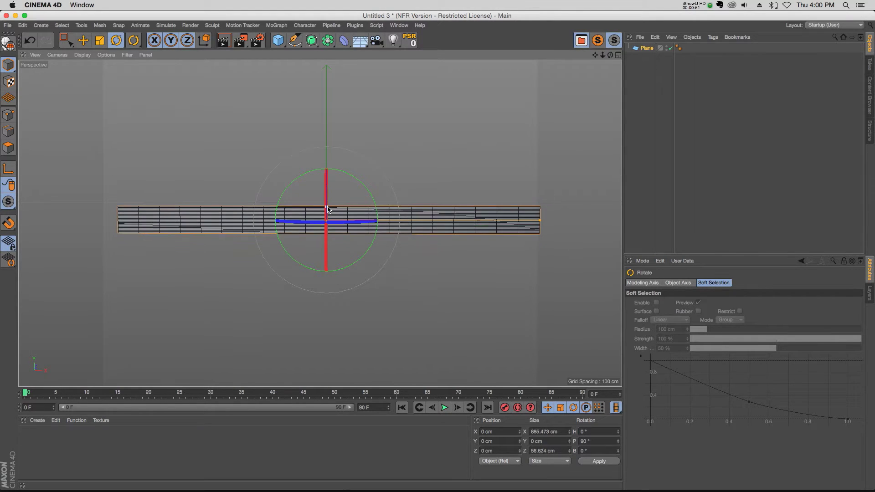
left_click(646, 48)
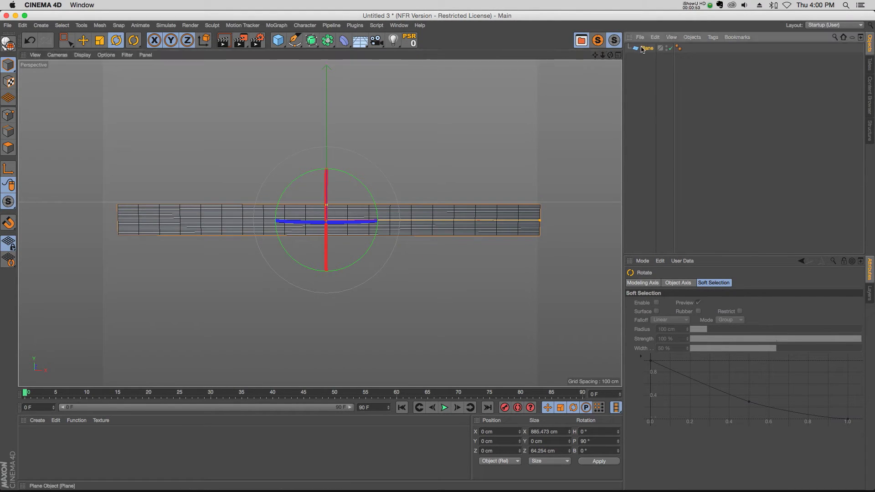
double_click(683, 322)
type("0")
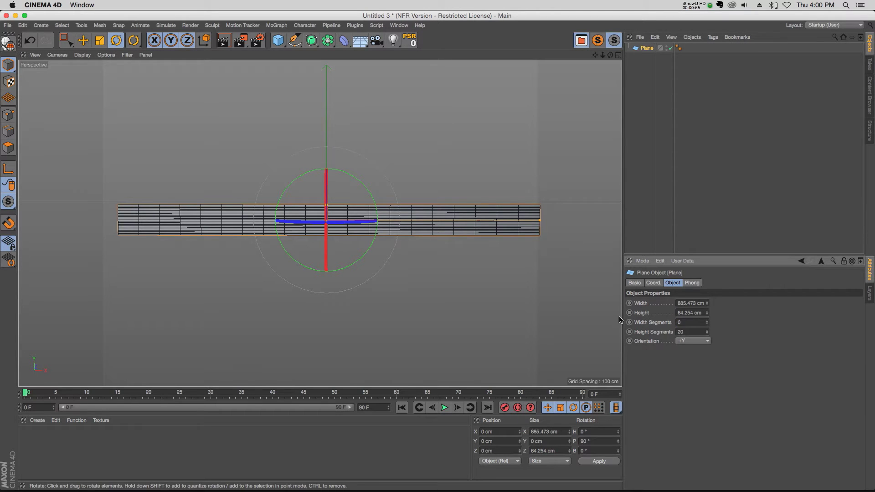
Step: Set Width Segments 3 and Height Segments 1, then make the plane editable with C
key("Tab")
type("1")
key("Return")
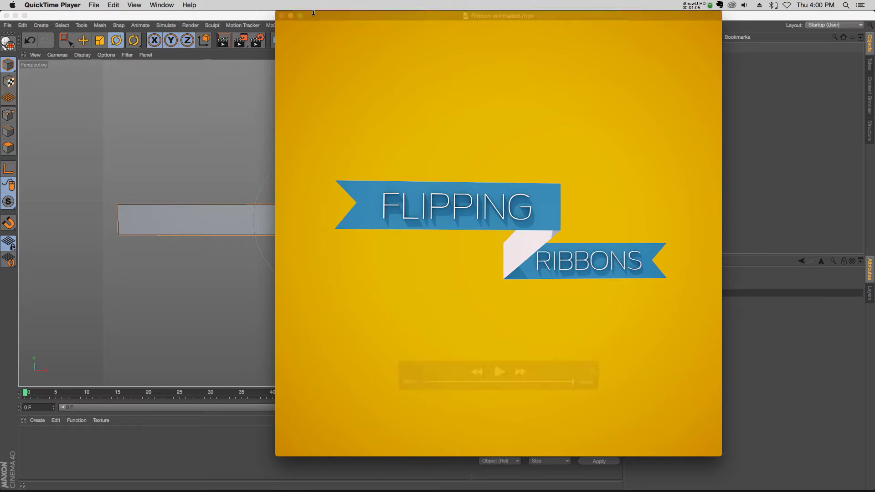
key("super+w")
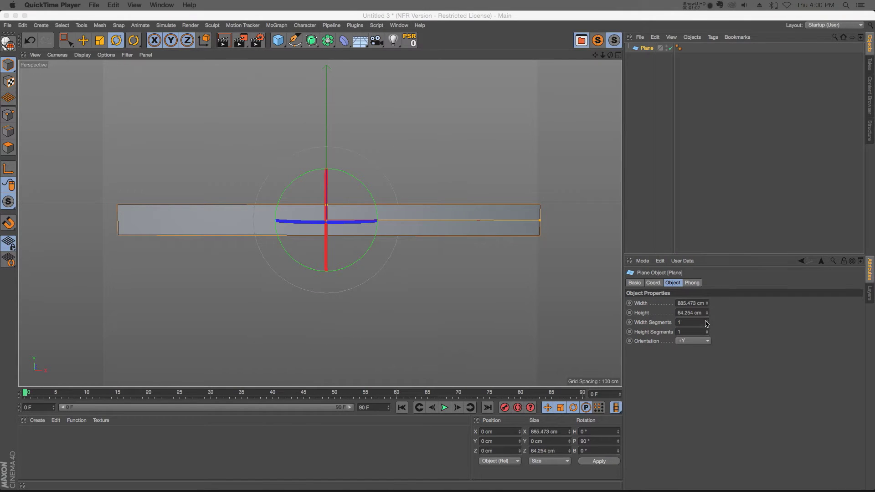
left_click(706, 323)
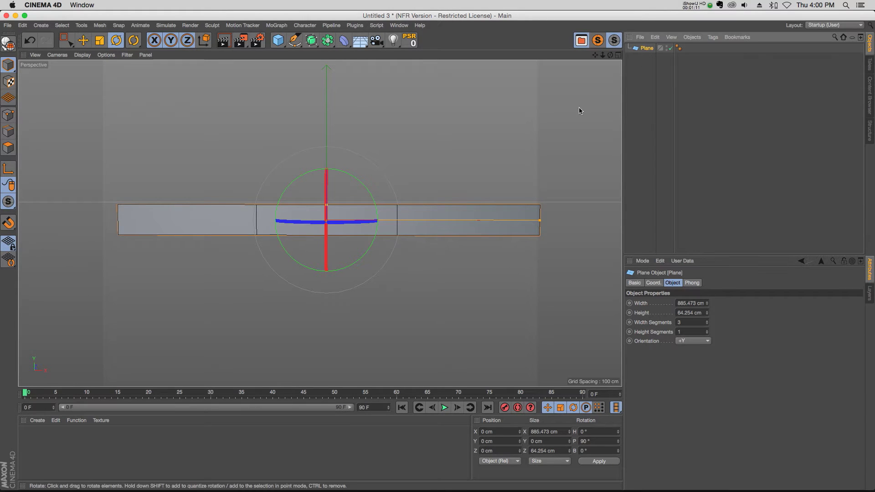
key("c")
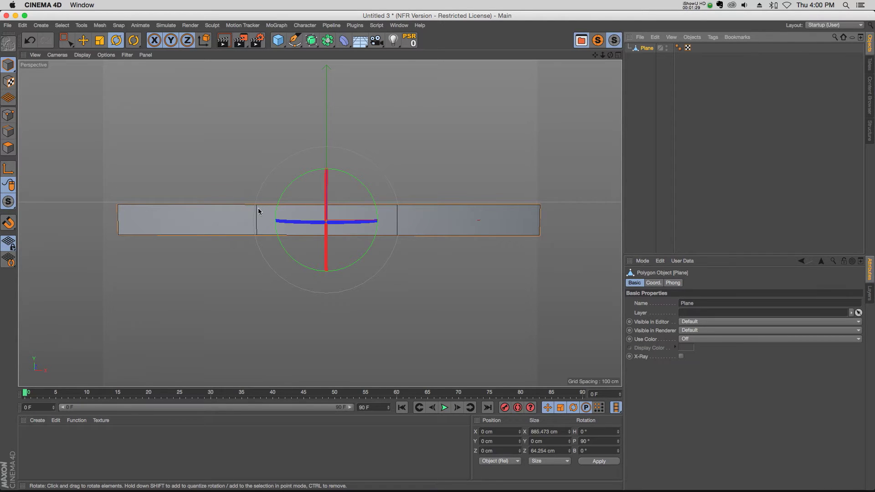
Step: Turn on snapping to edges and open the Character menu
left_click(11, 224)
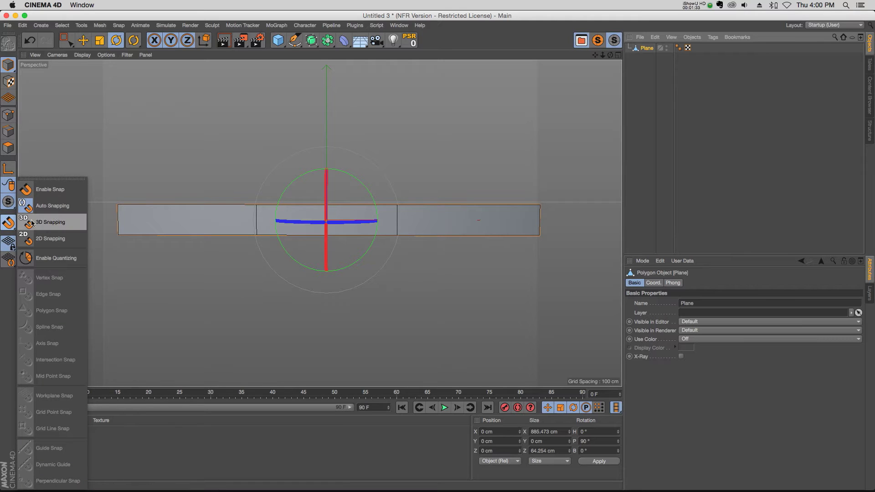
left_click(49, 192)
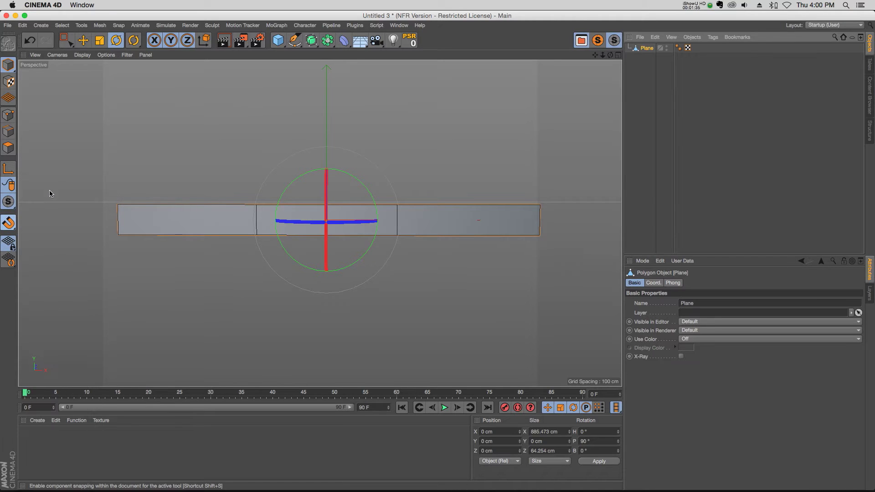
left_click(8, 224)
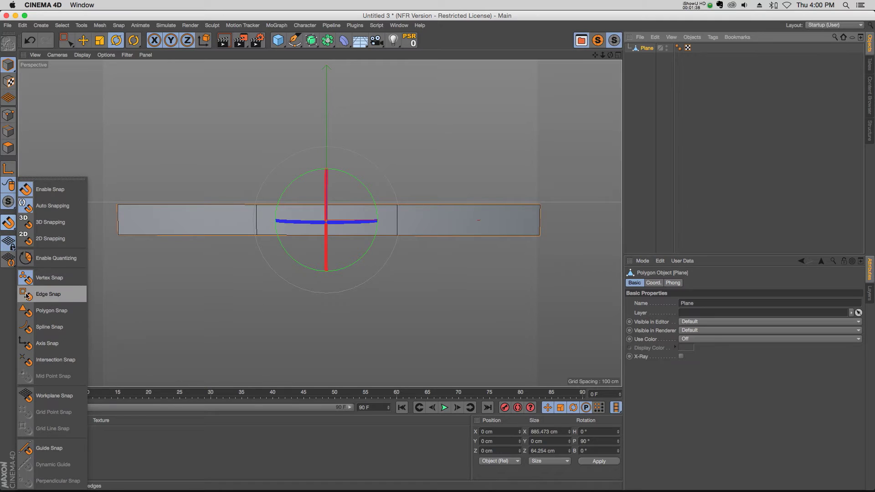
left_click(46, 296)
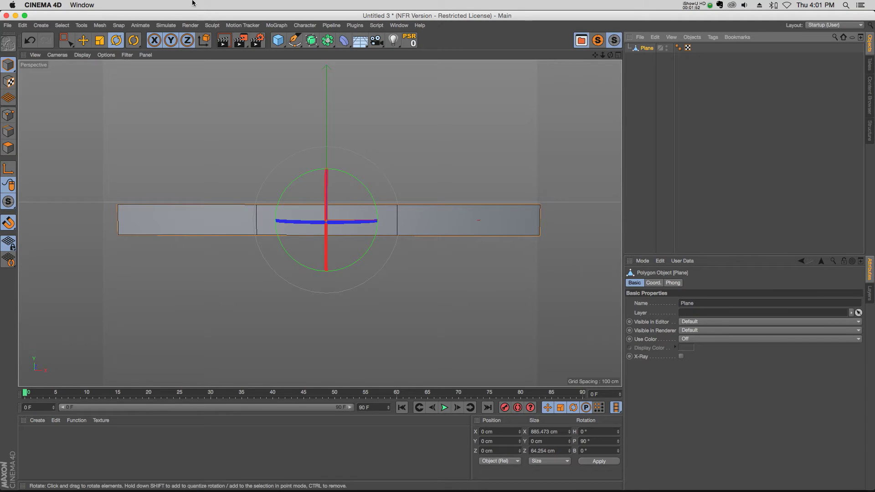
left_click(305, 26)
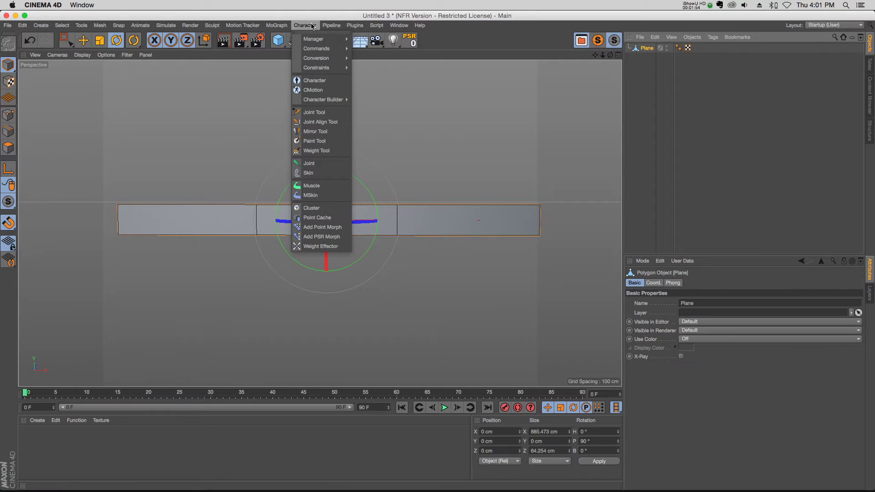
Step: With the Joint Tool, place joints at the first edge loop and left edge, then deselect all
left_click(315, 112)
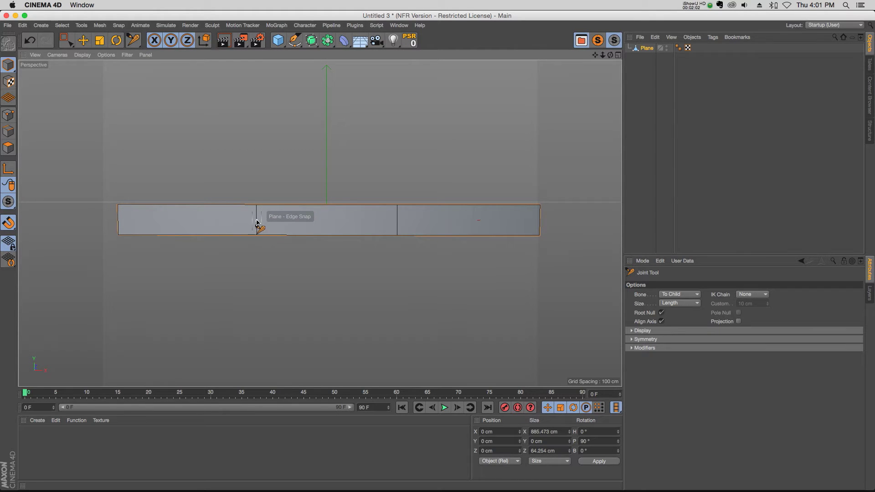
left_click(256, 221)
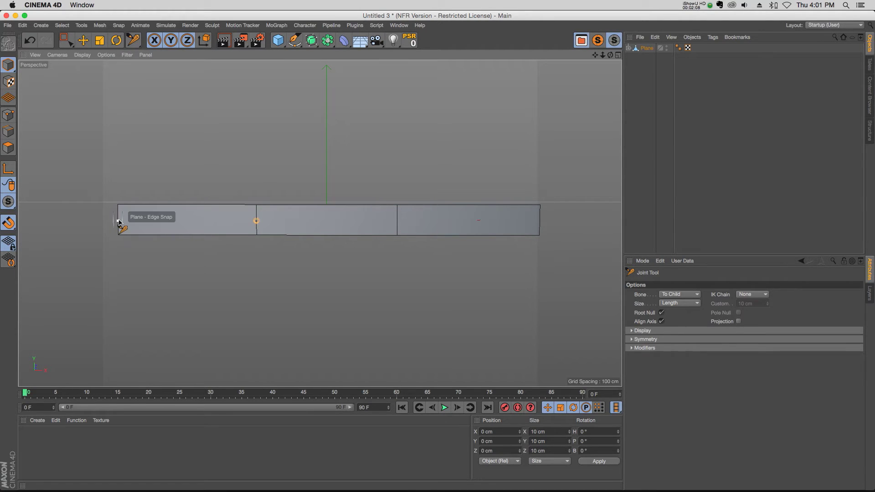
left_click(118, 221, "ctrl")
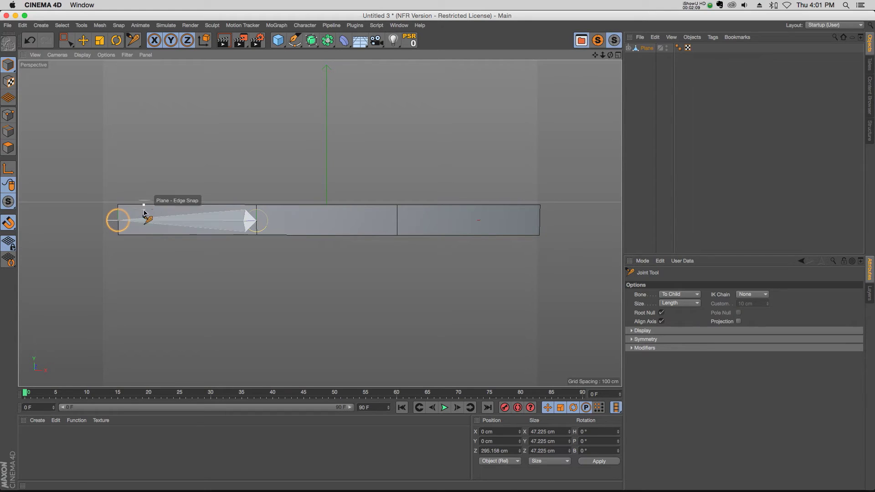
left_click(631, 57)
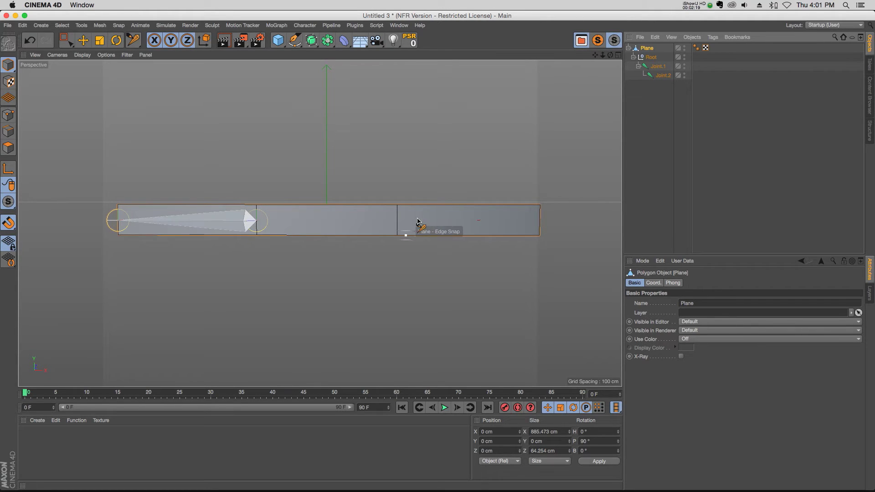
key("ctrl+shift+a")
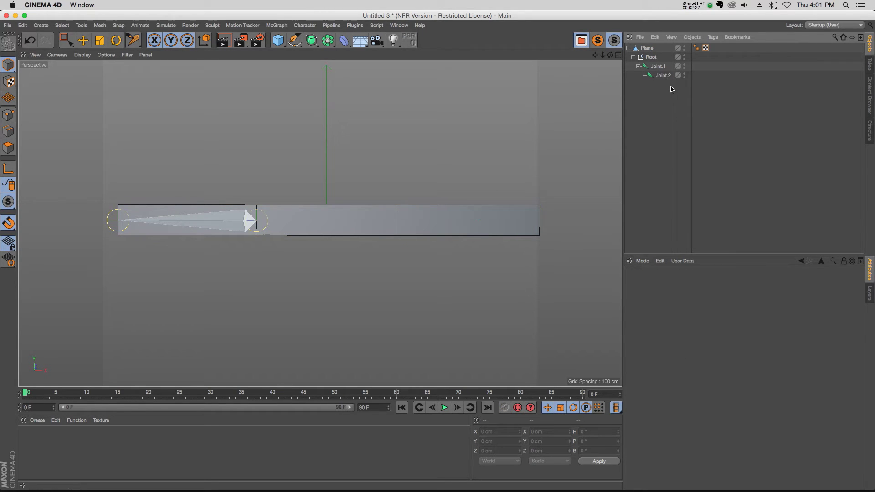
Step: Reselect Plane, add joints at the second edge loop and right edge, and box-select the joints
left_click(648, 49)
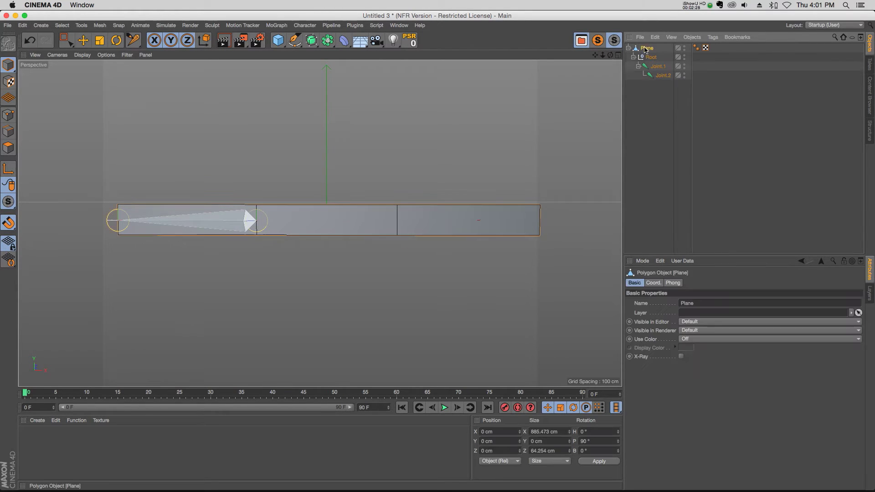
left_click(398, 222, "ctrl")
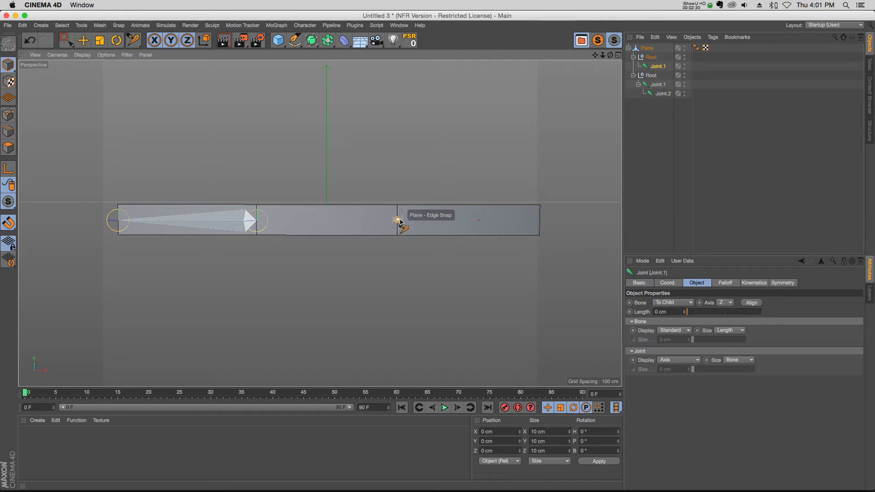
left_click(538, 221, "ctrl")
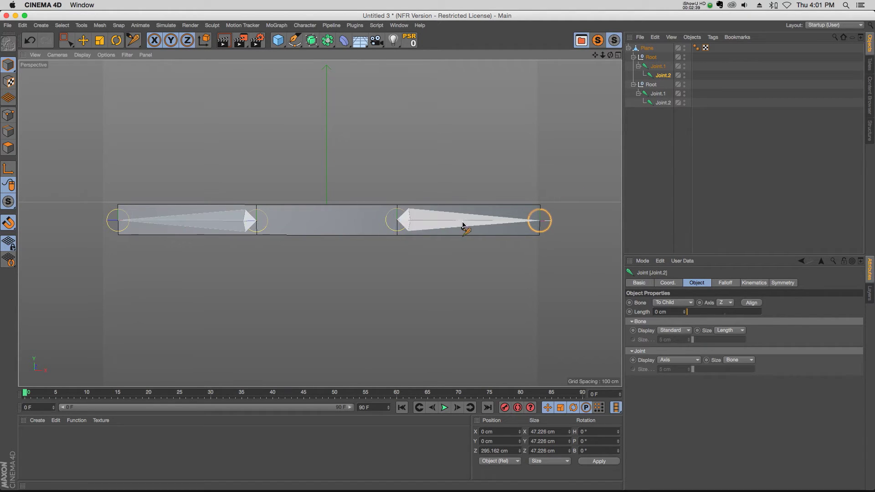
mouse_move(660, 134)
left_mouse_down()
mouse_move(642, 57)
mouse_move(652, 60)
left_mouse_up()
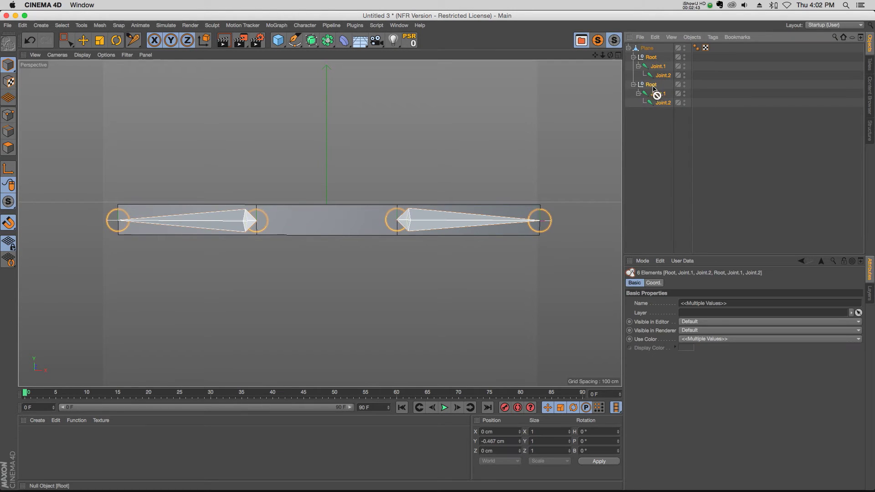
Step: Move both Root nulls to top level, select all objects, and apply Character > Commands > Bind
left_click_drag(654, 127, 654, 123)
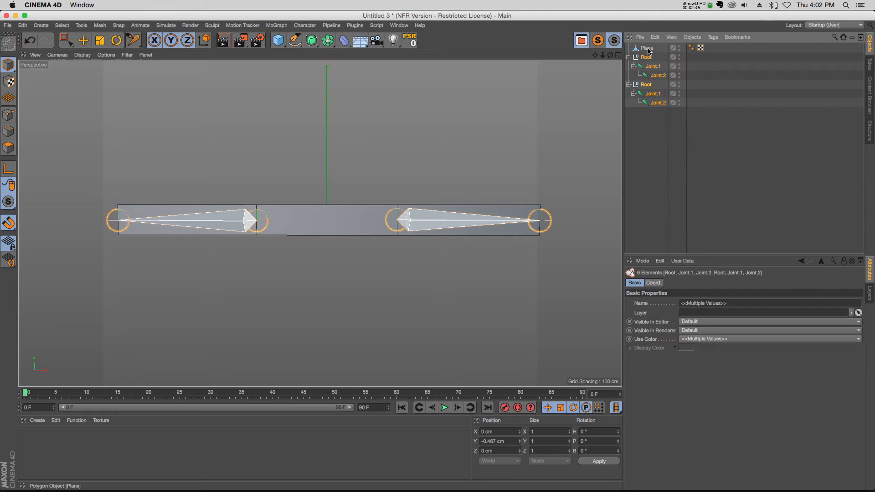
left_click(643, 49)
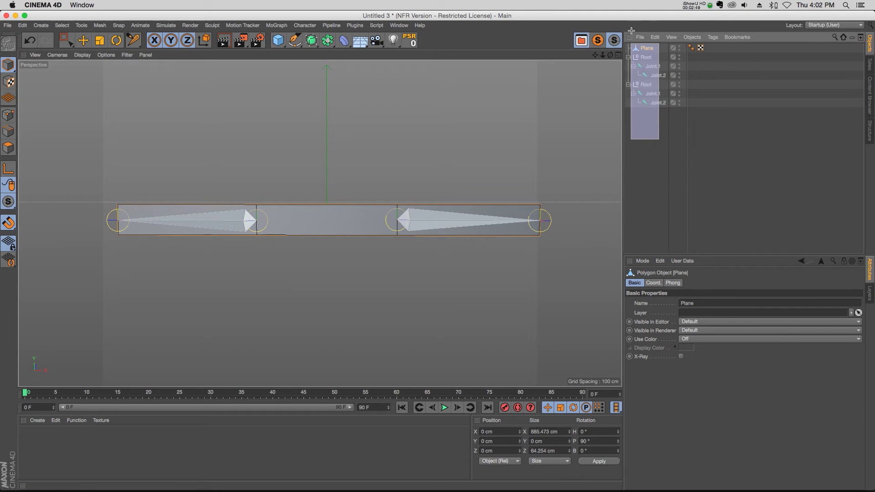
left_click_drag(658, 139, 630, 32)
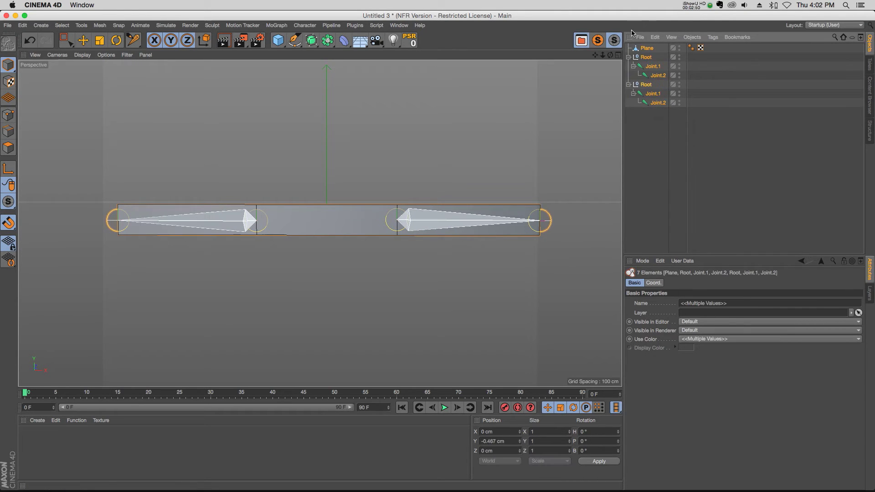
left_click(305, 26)
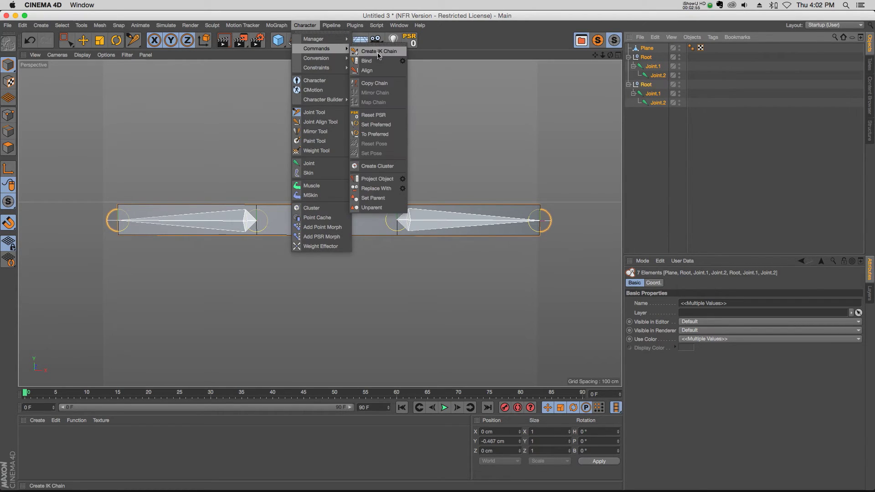
mouse_move(317, 49)
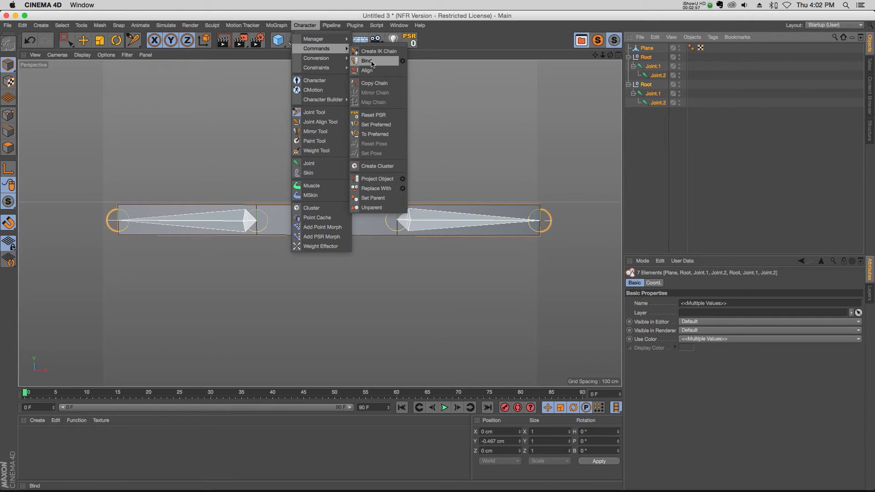
left_click(368, 65)
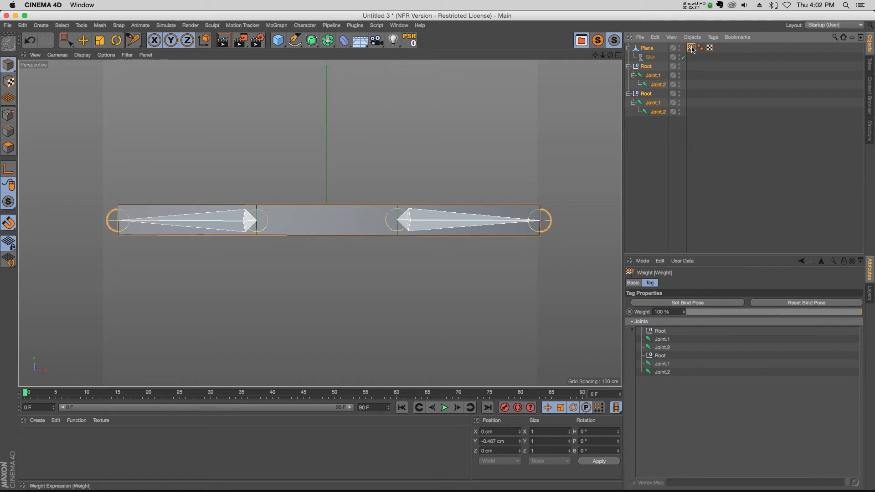
left_click(651, 58)
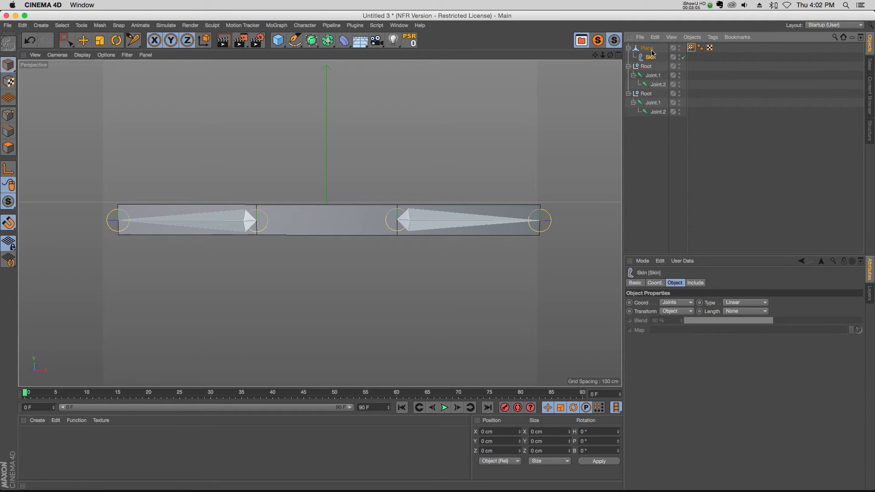
Step: Rotate and move the right chain's Joint.1 so the strip's right section bends upward
left_click(649, 48)
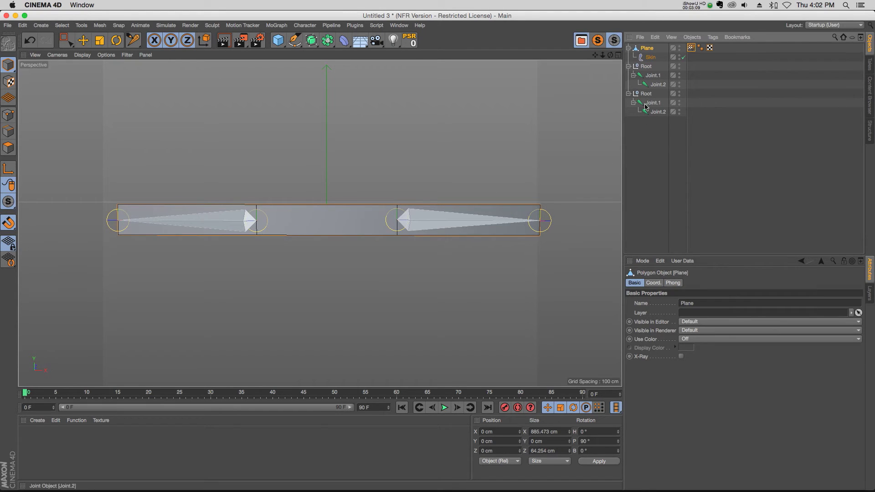
left_click(653, 77)
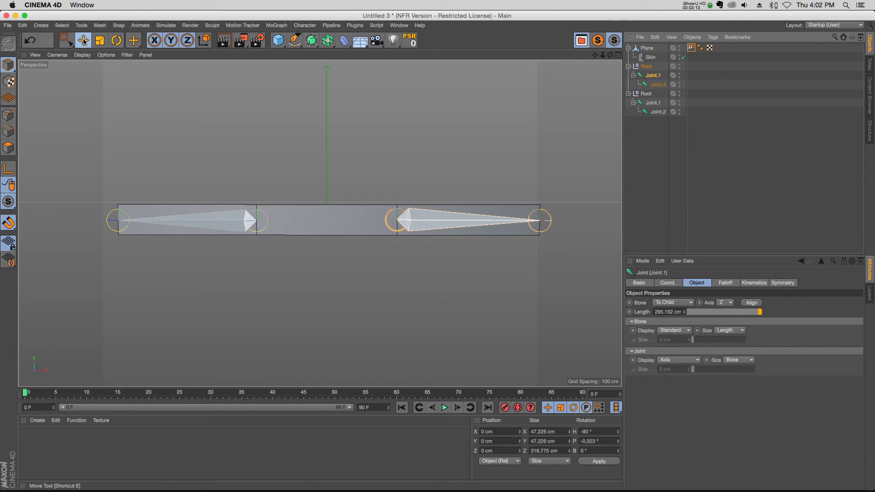
key("r")
left_click_drag(373, 221, 360, 222)
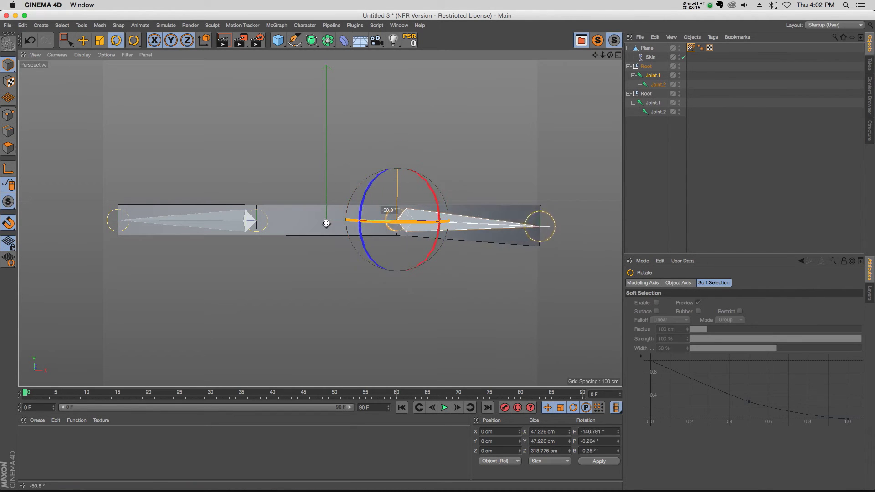
mouse_move(360, 222)
left_mouse_down()
mouse_move(334, 189)
mouse_move(359, 237)
mouse_move(403, 241)
mouse_move(489, 290)
mouse_move(313, 222)
left_mouse_up()
key("e")
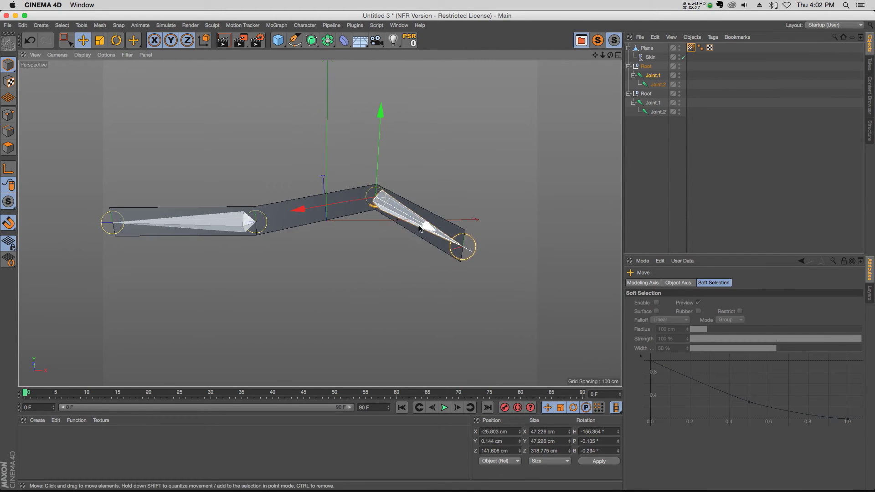
left_click_drag(313, 221, 285, 282)
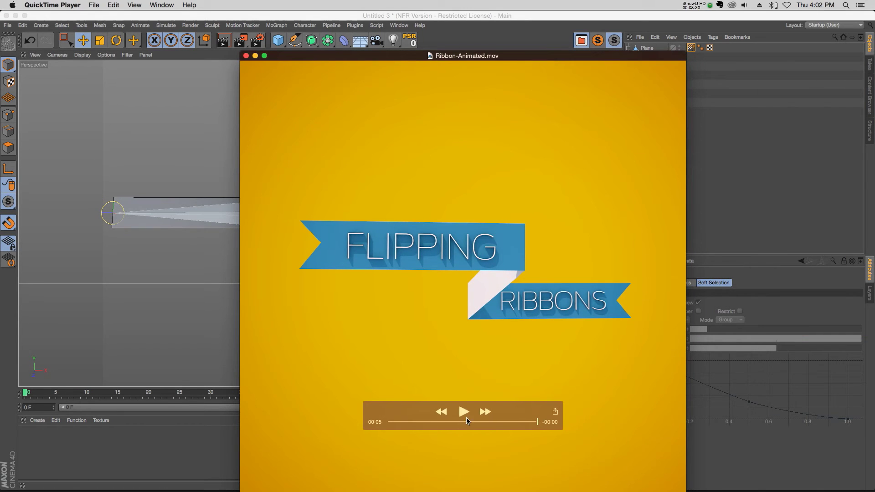
left_click(463, 411)
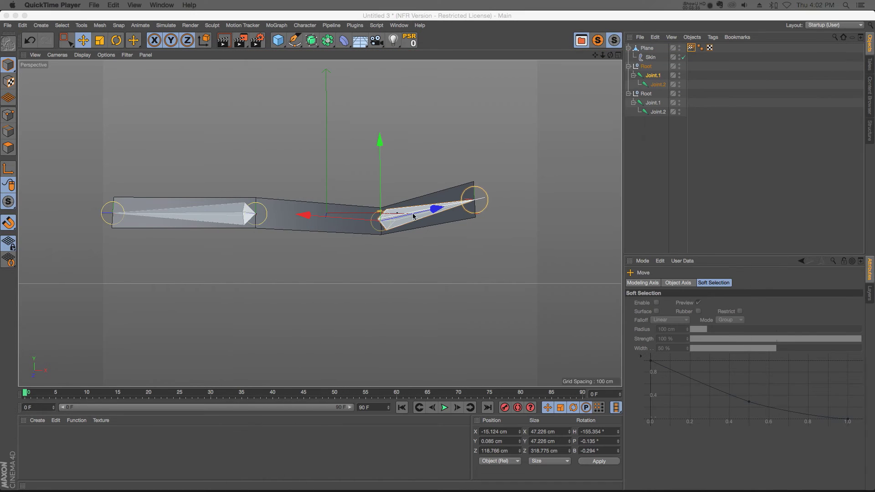
Step: Move the second joint chain onto the plane's right end and rotate Joint.2 into a zigzag fold
mouse_move(353, 221)
left_mouse_down()
mouse_move(306, 223)
mouse_move(385, 195)
left_mouse_up()
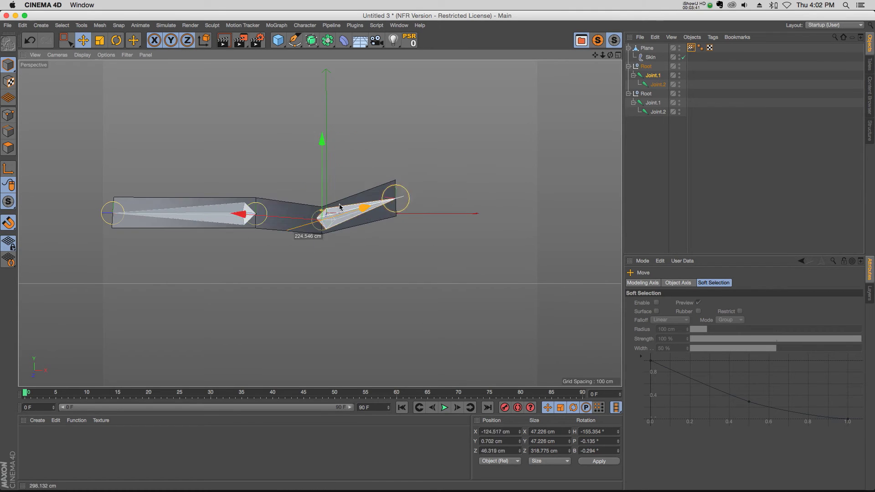
mouse_move(384, 195)
left_mouse_down()
mouse_move(296, 212)
mouse_move(310, 213)
left_mouse_up()
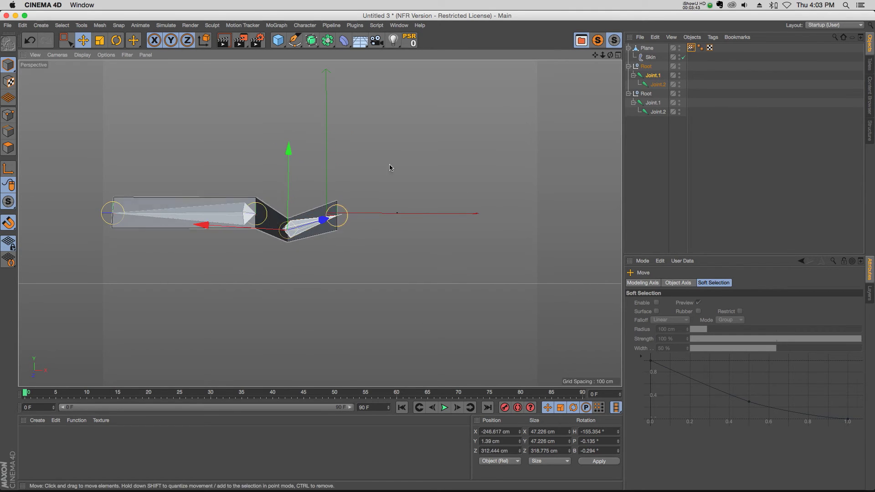
left_click(700, 48)
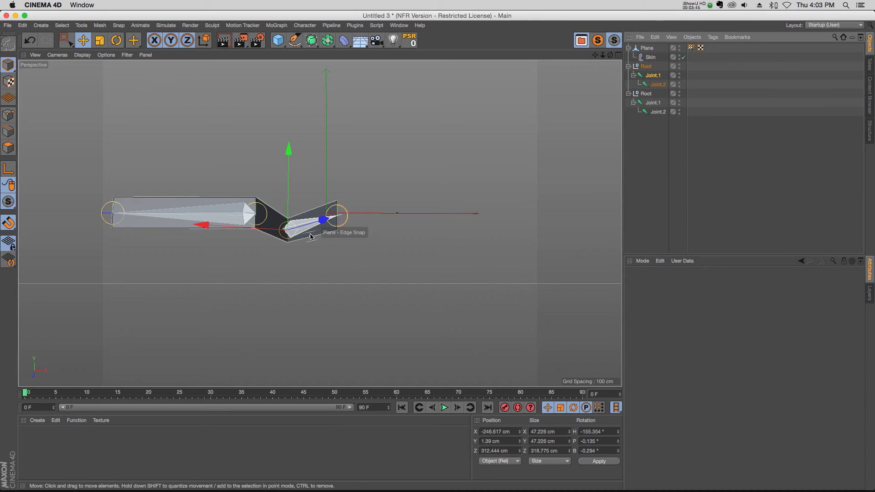
left_click_drag(312, 227, 324, 212)
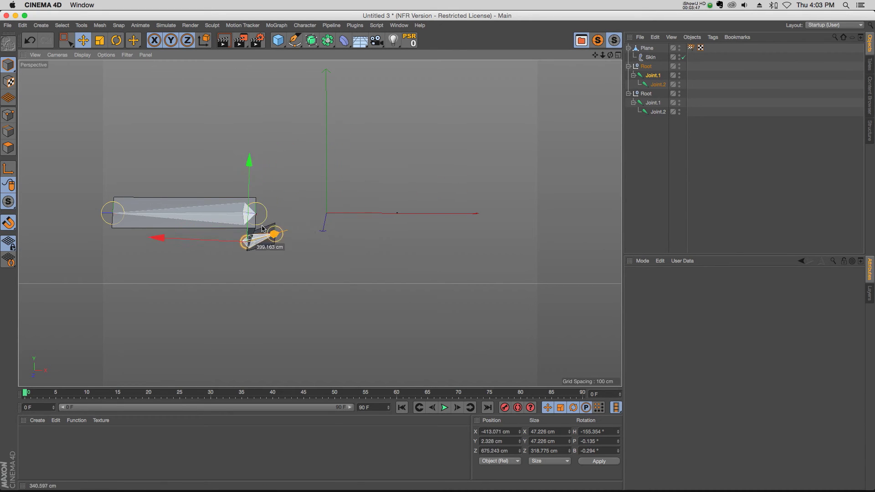
mouse_move(324, 213)
left_mouse_down()
mouse_move(263, 235)
mouse_move(301, 236)
left_mouse_up()
key("r")
mouse_move(132, 230)
left_mouse_down("alt")
mouse_move(195, 213)
mouse_move(328, 220)
left_mouse_up("alt")
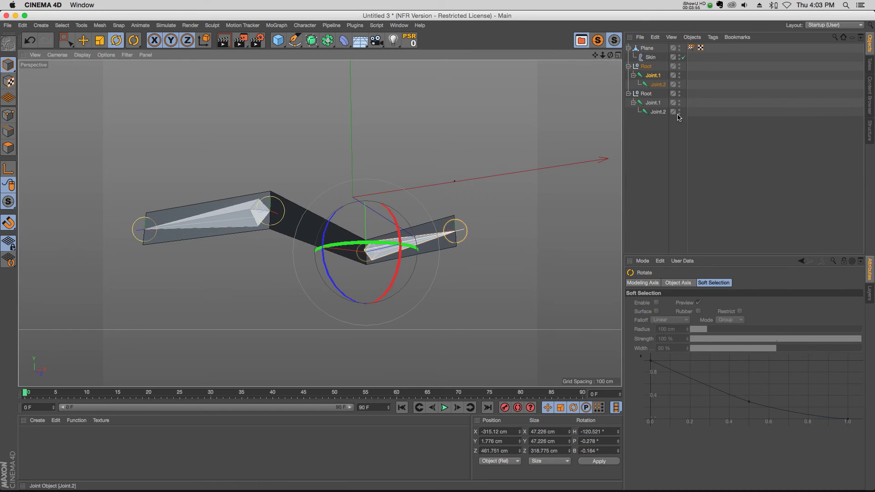
left_click(647, 48)
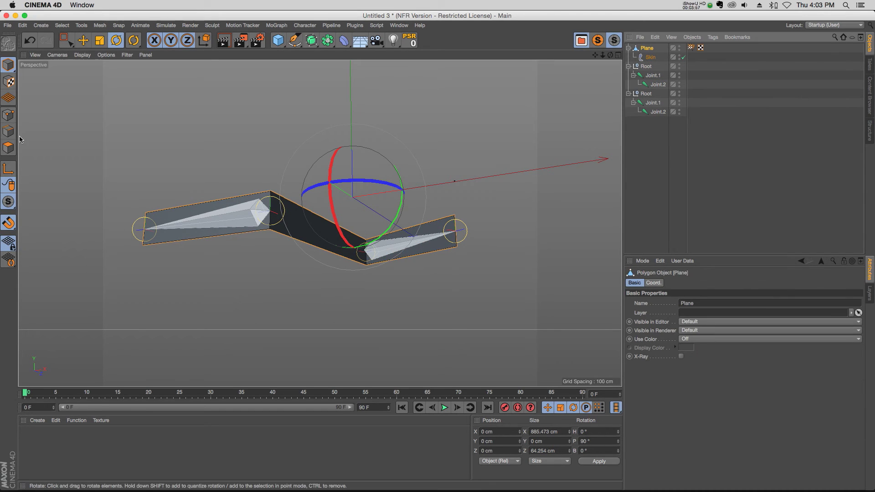
Step: In Points mode, add Create Point points on both end edges, pull them inward, then return to Model mode
left_click(8, 148)
mouse_move(495, 192)
left_mouse_down("alt")
mouse_move(457, 174)
mouse_move(318, 221)
mouse_move(340, 241)
mouse_move(323, 210)
mouse_move(326, 231)
mouse_move(322, 205)
left_mouse_up("alt")
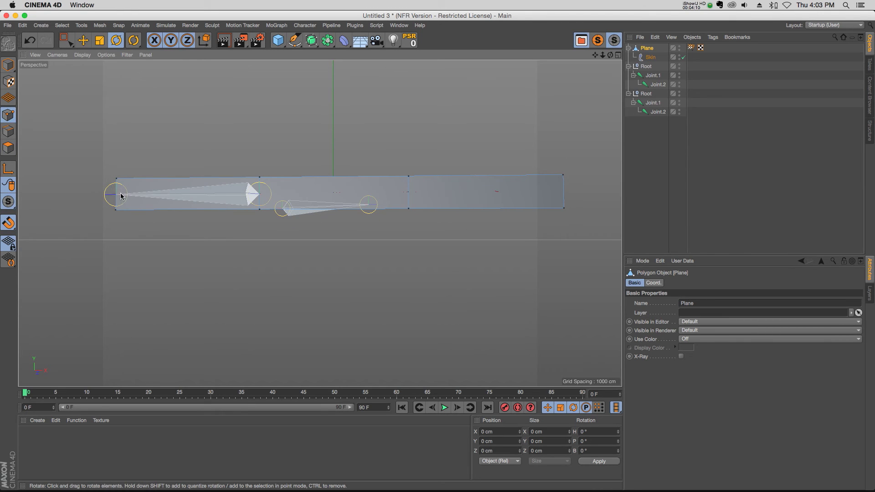
left_click(80, 26)
mouse_move(109, 61)
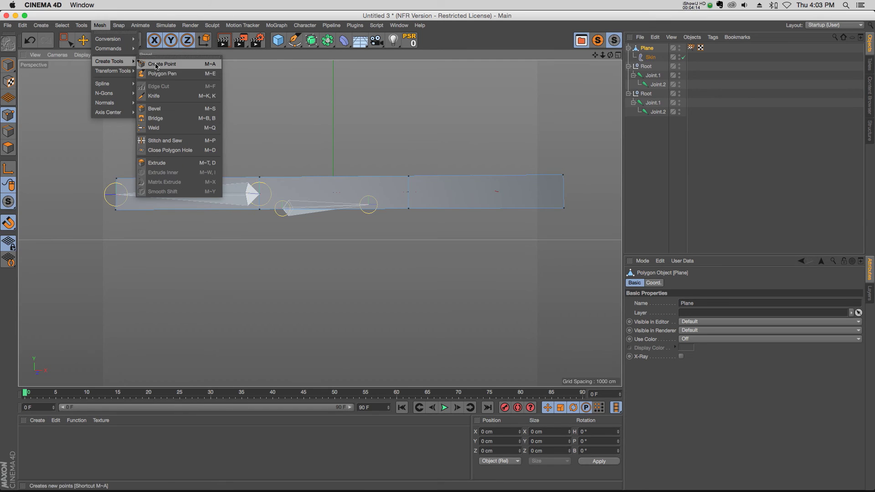
left_click(168, 64)
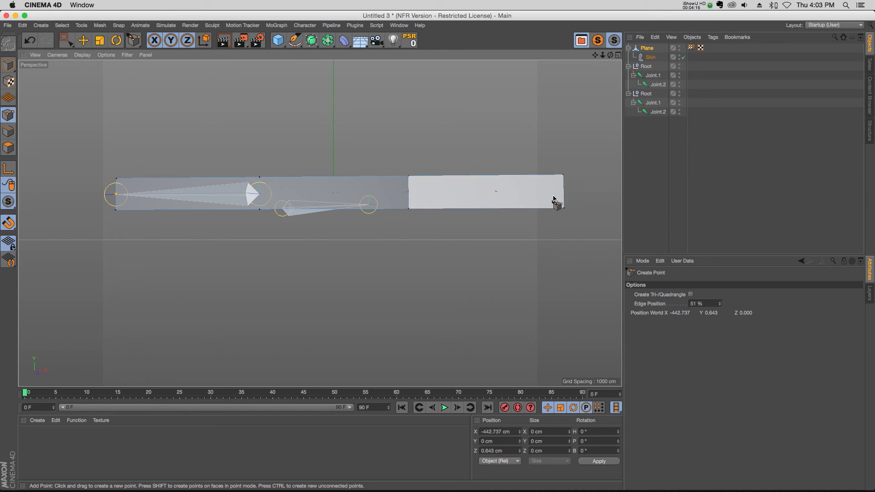
left_click(65, 40)
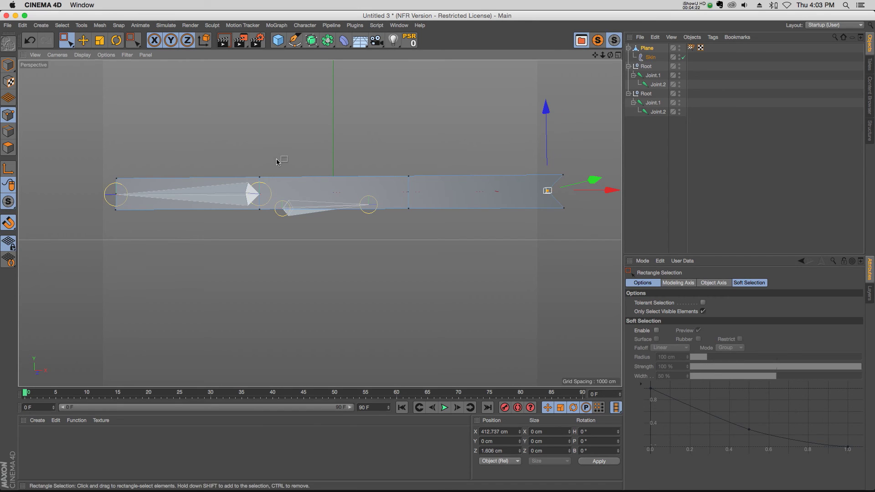
left_click(124, 199)
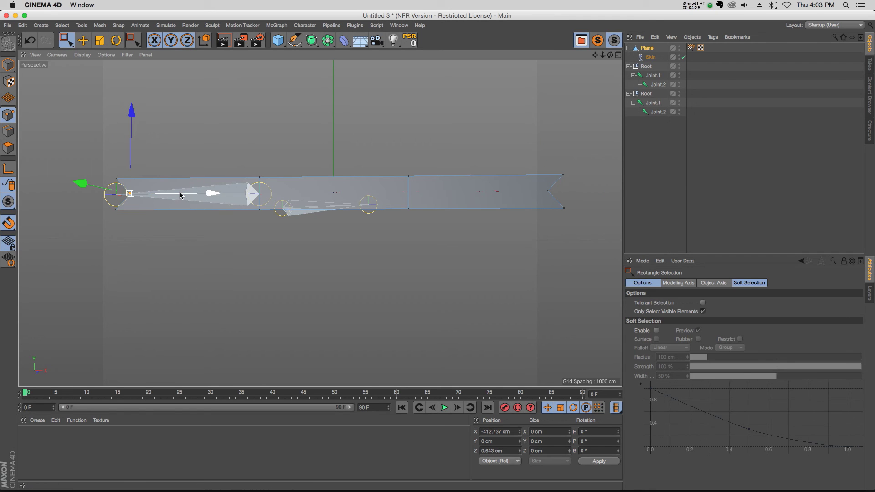
left_click(5, 65)
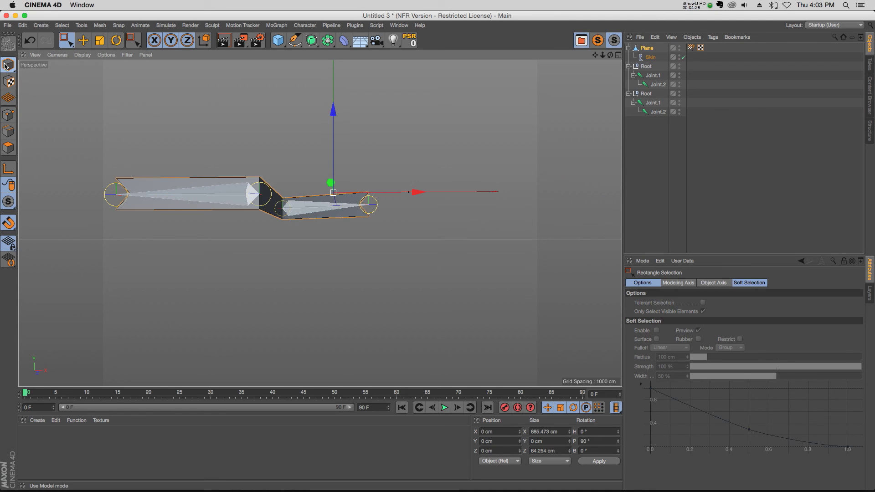
Step: Deselect the plane, then reselect the Plane object and return to Model mode
left_click(201, 231)
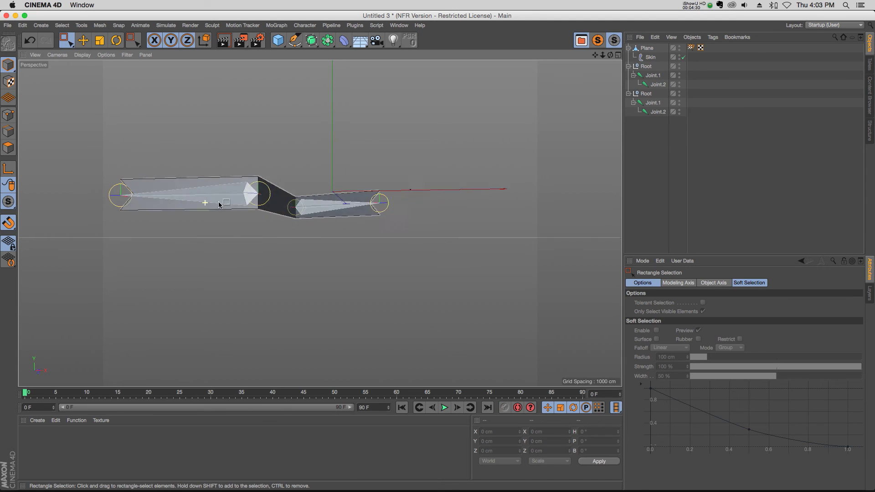
mouse_move(220, 201)
left_mouse_down("alt")
mouse_move(175, 208)
mouse_move(166, 196)
left_mouse_up("alt")
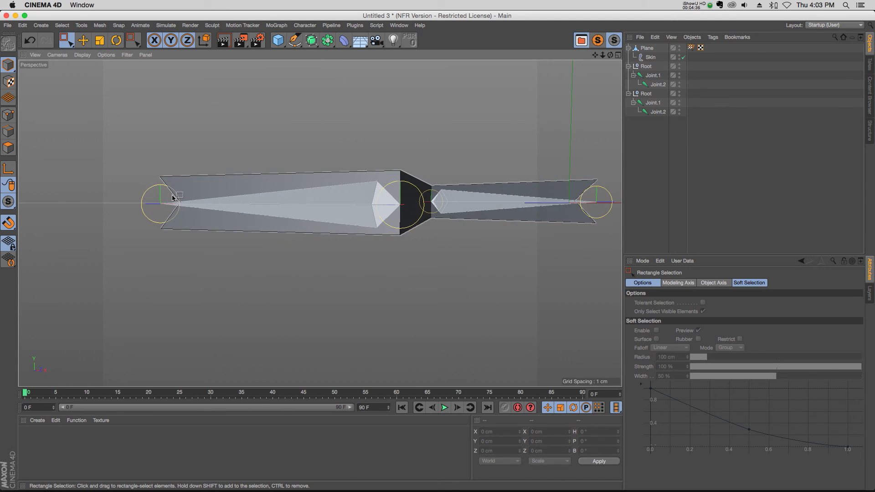
left_click_drag(320, 222, 245, 194, "alt")
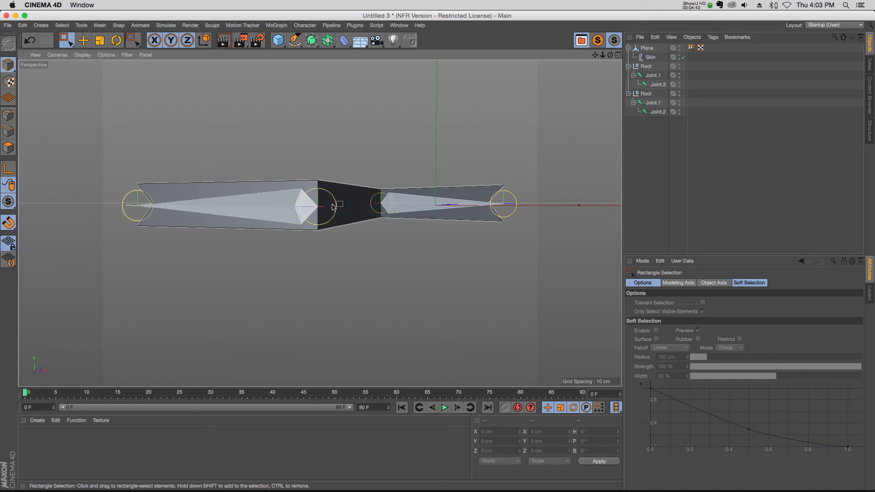
left_click(9, 148)
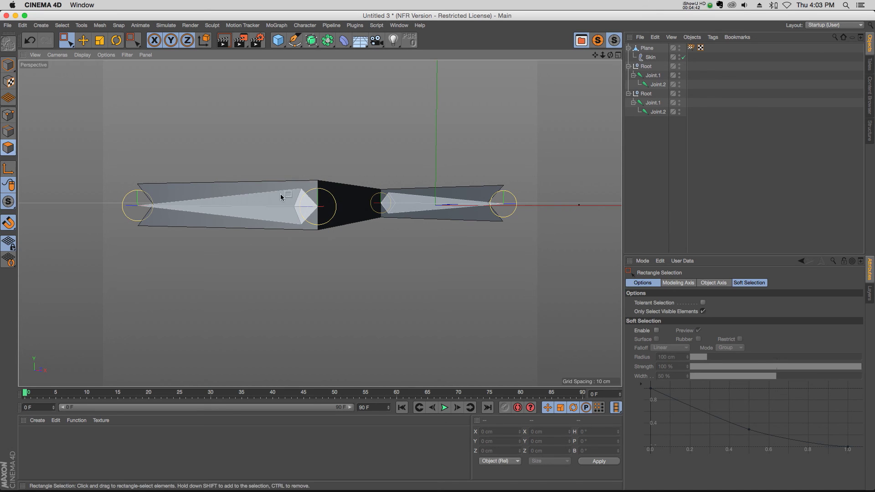
left_click(648, 49)
left_click(9, 68)
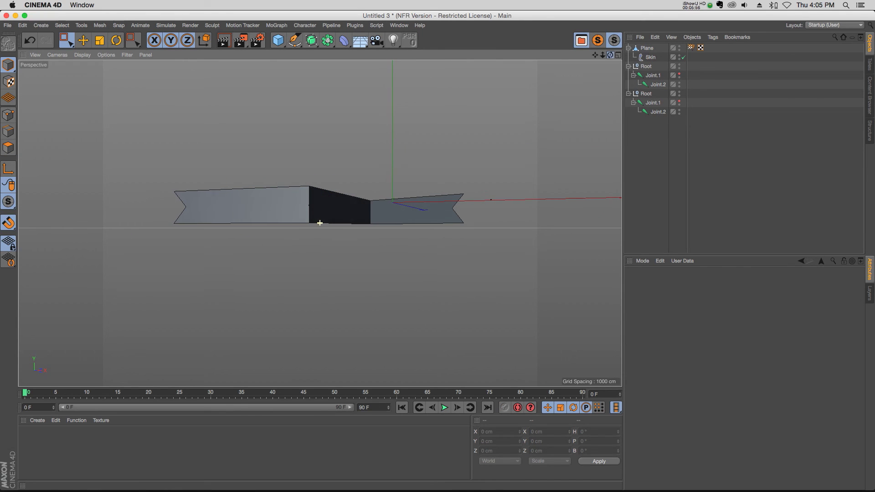
Step: Orbit through elevated, steep and flatter angles to inspect the folded ribbon's notched ends
left_click_drag(317, 223, 463, 56, "alt")
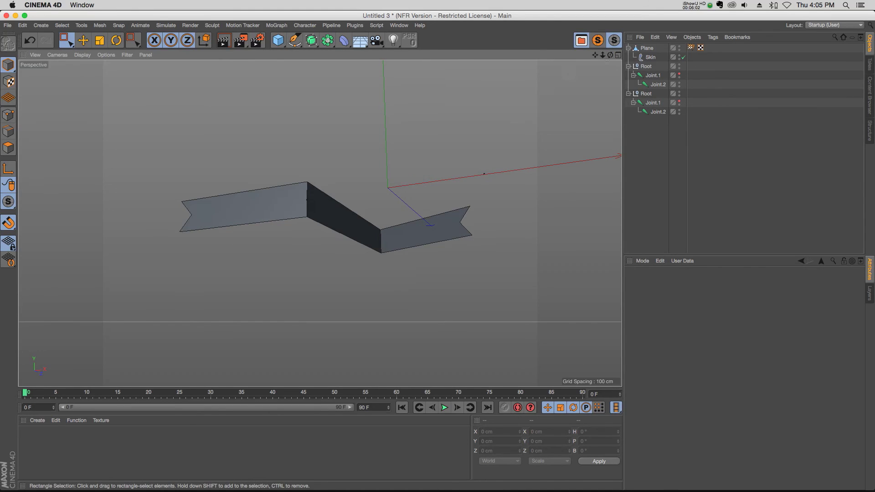
left_click_drag(611, 58, 319, 223)
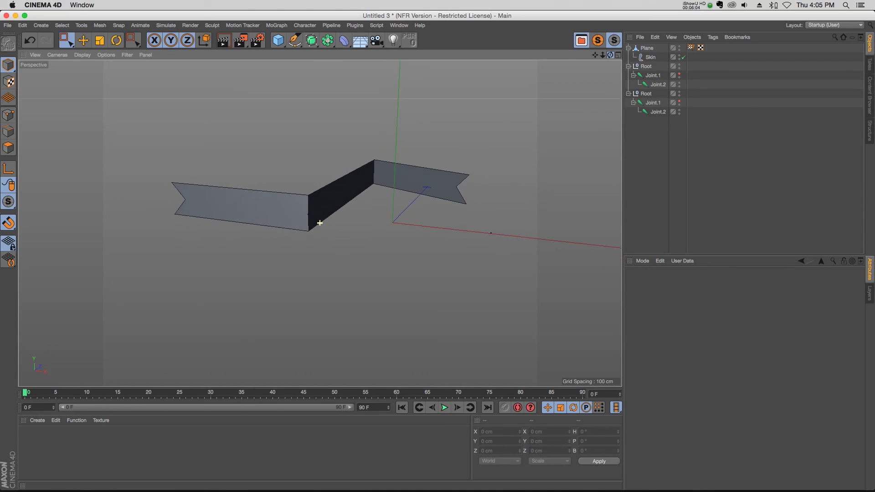
left_click_drag(319, 223, 614, 74)
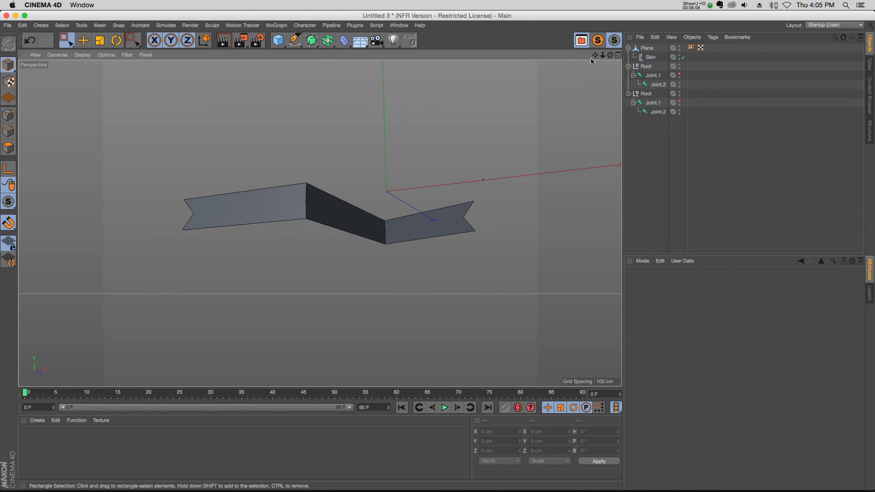